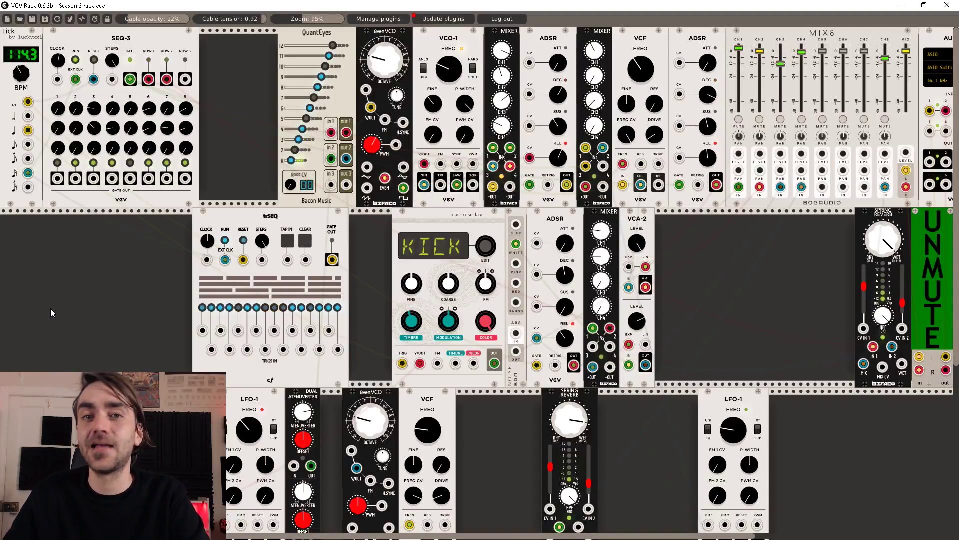
Step: Move the trSEQ to the start of the second row and add a Bogaudio BOOL module in the freed space
{"action": "left_click_drag", "start_coordinate": [241, 214], "coordinate": [49, 214]}
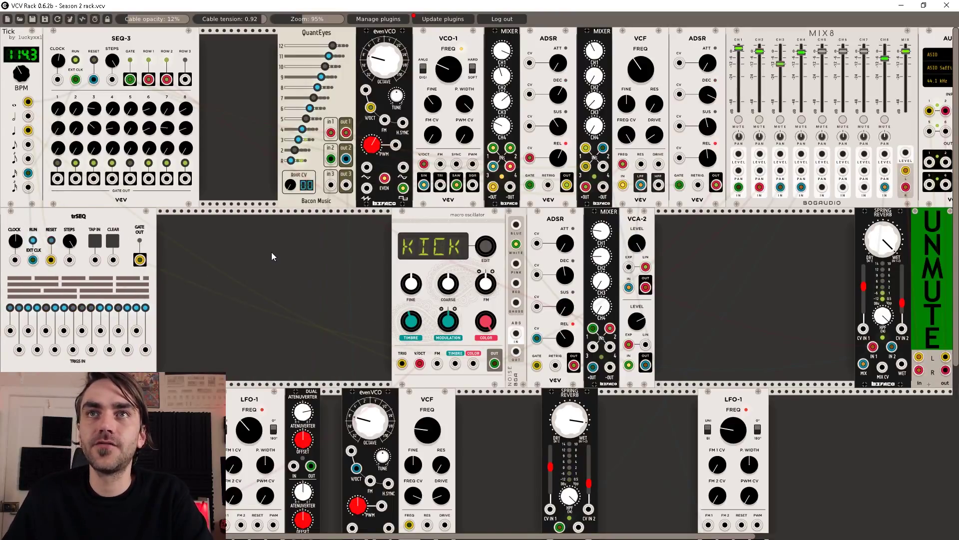
{"action": "left_click", "coordinate": [270, 211]}
{"action": "left_click_drag", "start_coordinate": [270, 211], "coordinate": [261, 231]}
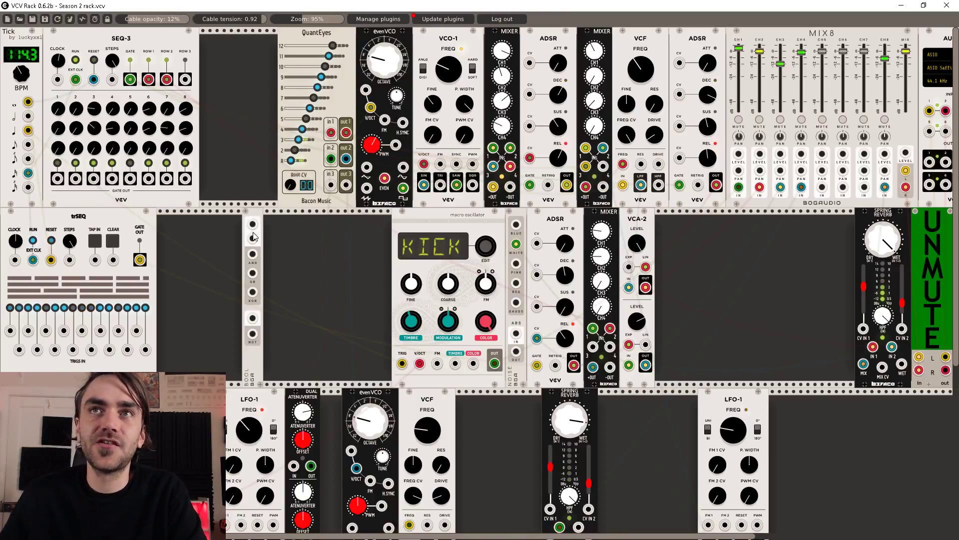
{"action": "left_click_drag", "start_coordinate": [252, 254], "coordinate": [308, 266]}
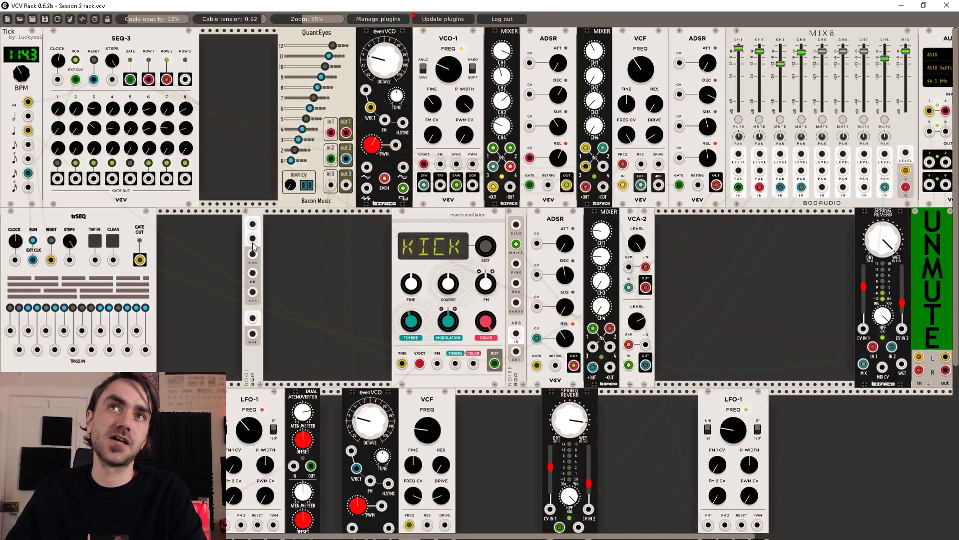
Step: Patch Tick's fourth clock output into BOOL's first input and move BOOL close to the macro oscillator
{"action": "left_click_drag", "start_coordinate": [28, 144], "coordinate": [139, 220]}
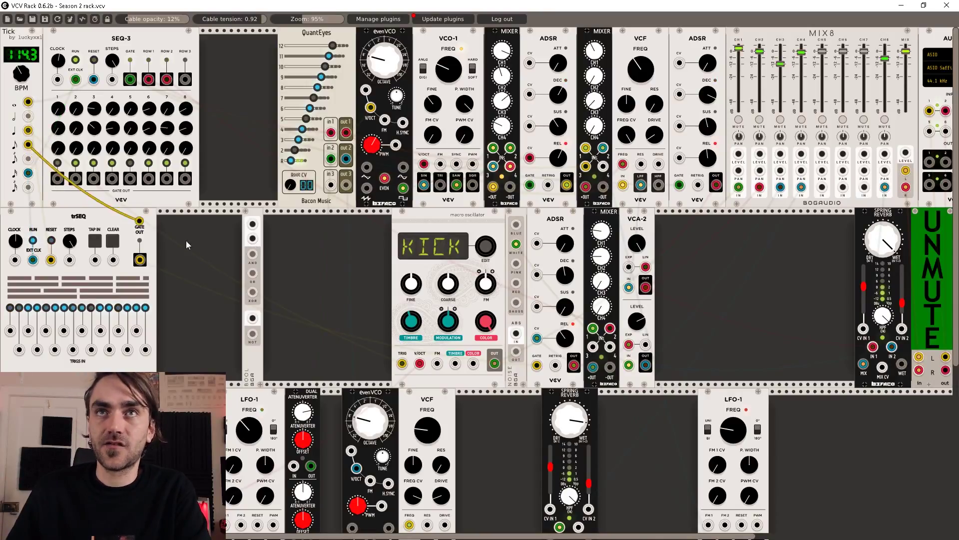
{"action": "left_click_drag", "start_coordinate": [252, 245], "coordinate": [366, 245]}
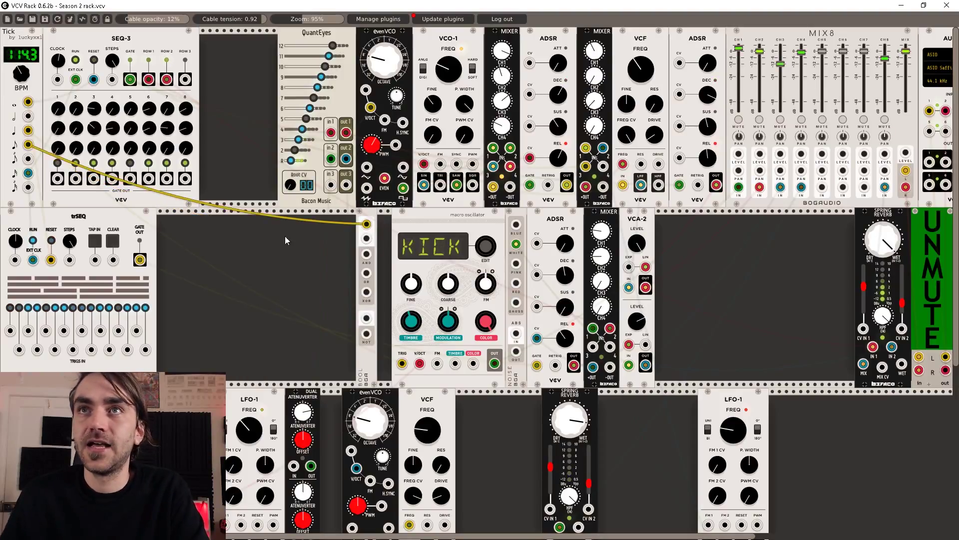
Step: Find the LFO modules in the module browser and add an LFO-1 between the trSEQ and BOOL
{"action": "left_click_drag", "start_coordinate": [367, 256], "coordinate": [271, 233]}
{"action": "double_click", "coordinate": [270, 233]}
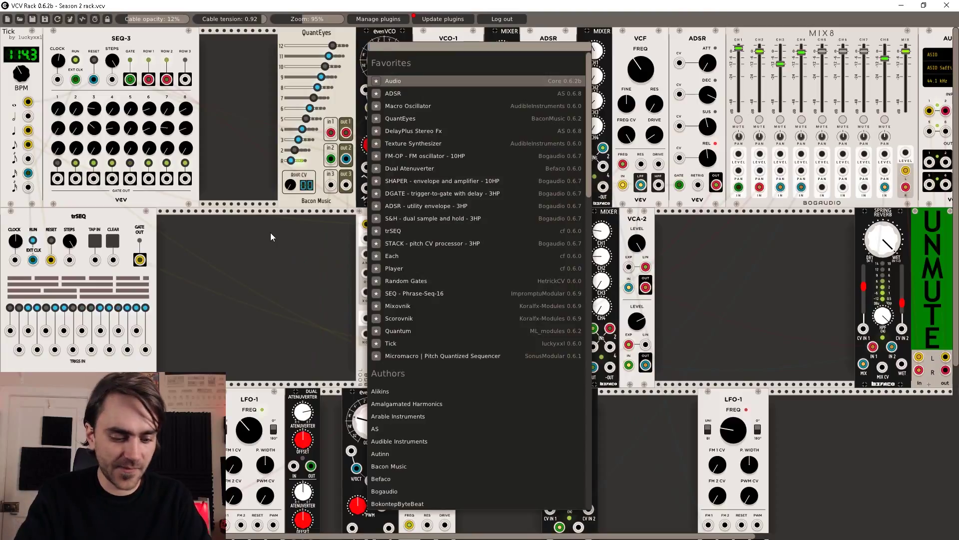
{"action": "type", "text": "lfo"}
{"action": "left_click", "coordinate": [393, 312]}
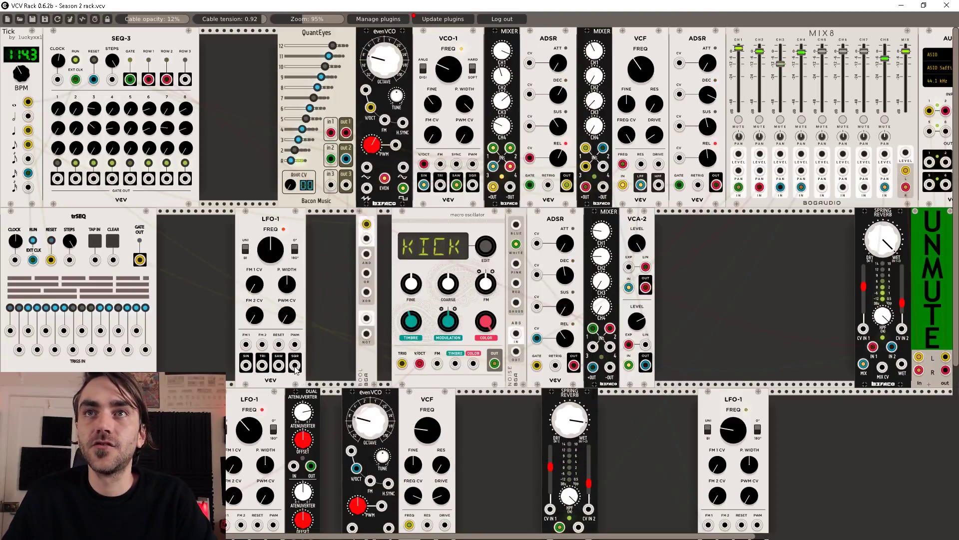
Step: Patch LFO-1's SQR output into BOOL's second input and move the ADSR gate cable from trSEQ's GATE OUT to BOOL's AND output
{"action": "left_click_drag", "start_coordinate": [295, 365], "coordinate": [329, 355]}
{"action": "left_click_drag", "start_coordinate": [322, 277], "coordinate": [322, 220]}
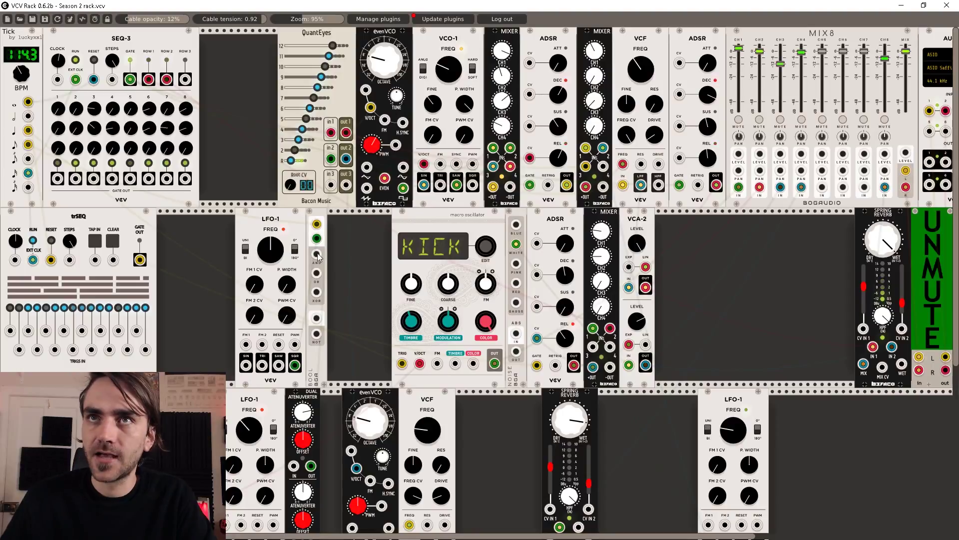
{"action": "mouse_move", "coordinate": [316, 253]}
{"action": "left_mouse_down"}
{"action": "mouse_move", "coordinate": [338, 275]}
{"action": "mouse_move", "coordinate": [344, 259]}
{"action": "mouse_move", "coordinate": [141, 261]}
{"action": "mouse_move", "coordinate": [367, 293]}
{"action": "mouse_move", "coordinate": [316, 254]}
{"action": "left_mouse_up"}
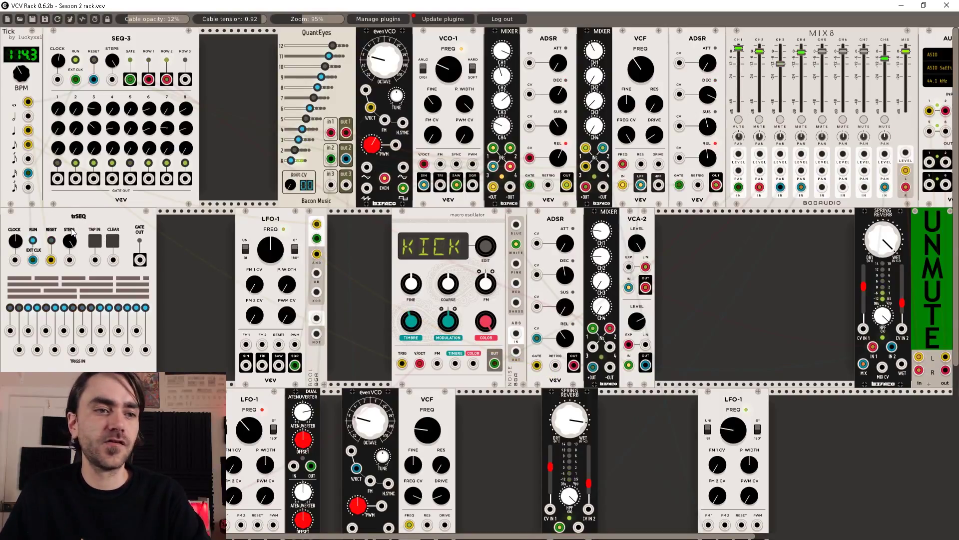
Step: Unmute the master output and adjust the LFO-1 frequency by ear to vary the gate rhythm
{"action": "left_click", "coordinate": [926, 285]}
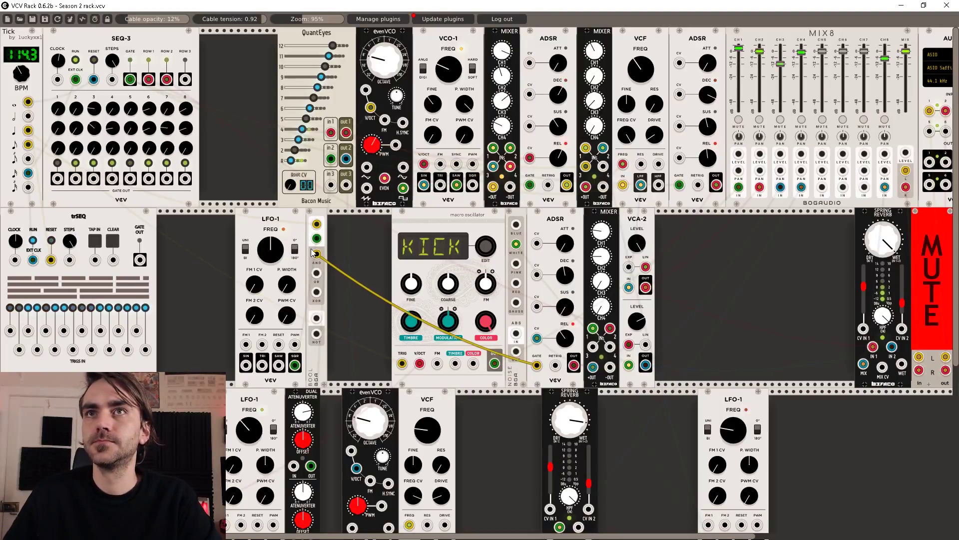
{"action": "left_click_drag", "start_coordinate": [273, 249], "coordinate": [273, 245]}
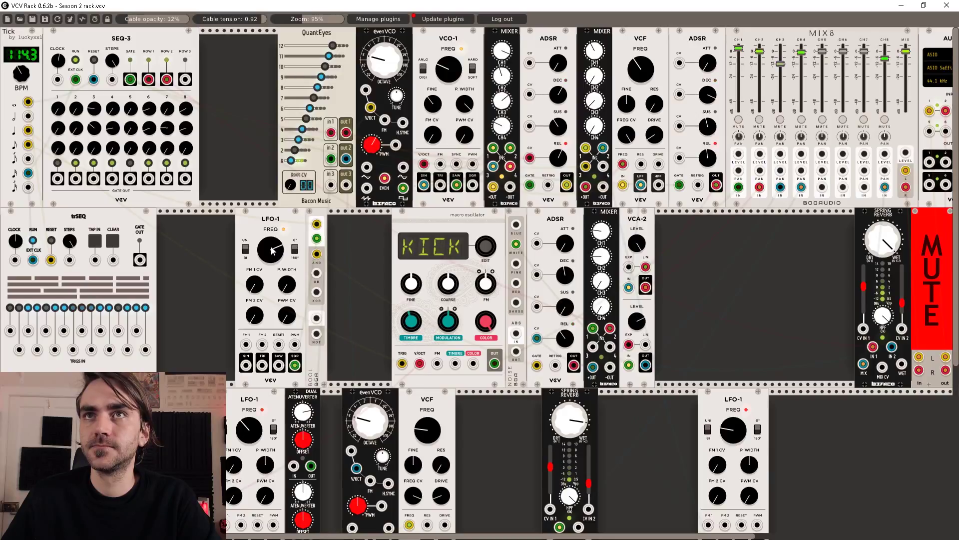
{"action": "left_click_drag", "start_coordinate": [274, 253], "coordinate": [273, 245]}
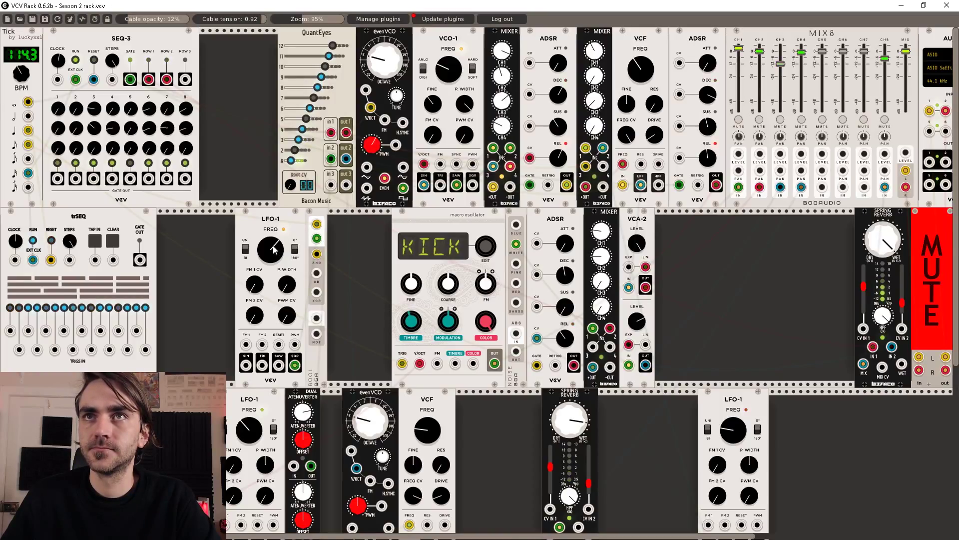
{"action": "left_click_drag", "start_coordinate": [274, 250], "coordinate": [274, 248]}
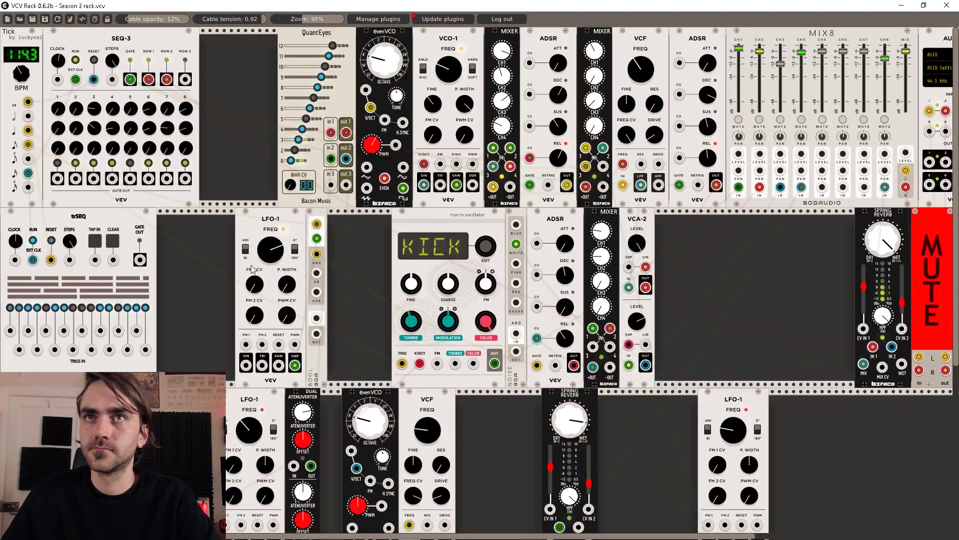
{"action": "left_click_drag", "start_coordinate": [274, 255], "coordinate": [274, 252]}
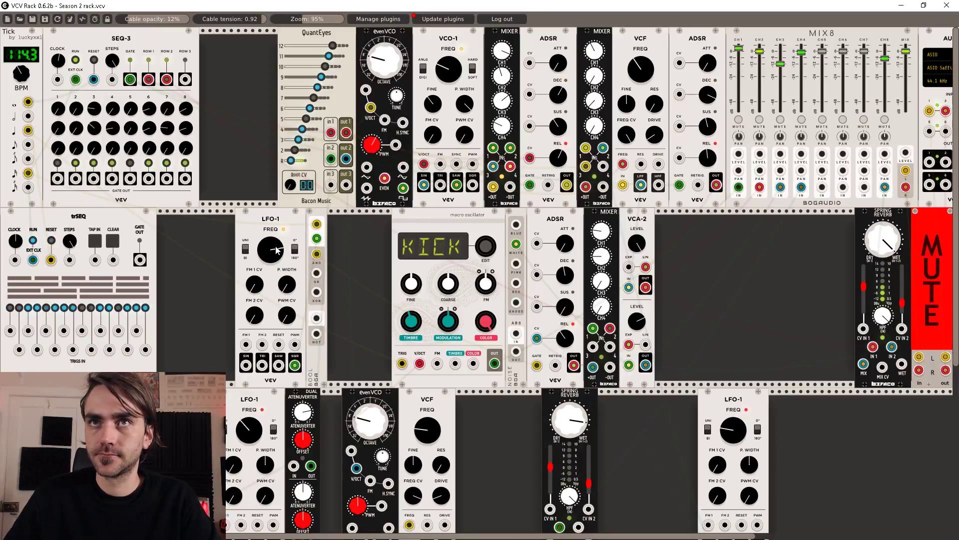
{"action": "left_click_drag", "start_coordinate": [276, 250], "coordinate": [276, 257]}
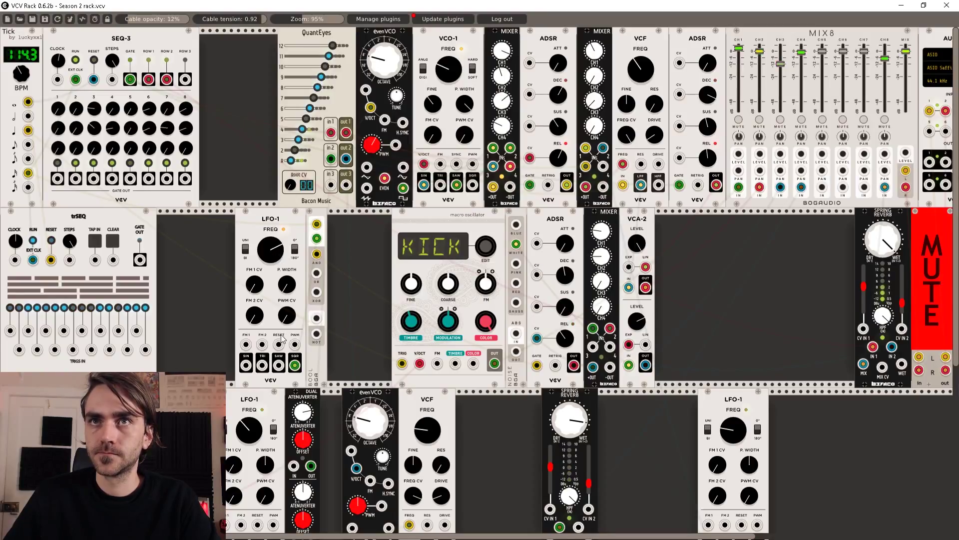
Step: Mute the master output and connect Tick's first clock output to LFO-1's RESET input
{"action": "left_click_drag", "start_coordinate": [278, 345], "coordinate": [200, 300]}
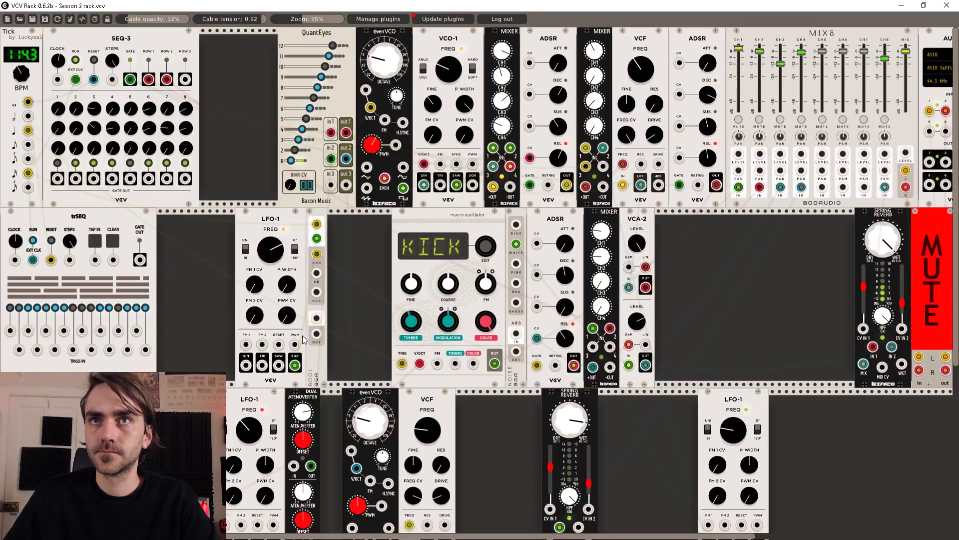
{"action": "left_click", "coordinate": [924, 293]}
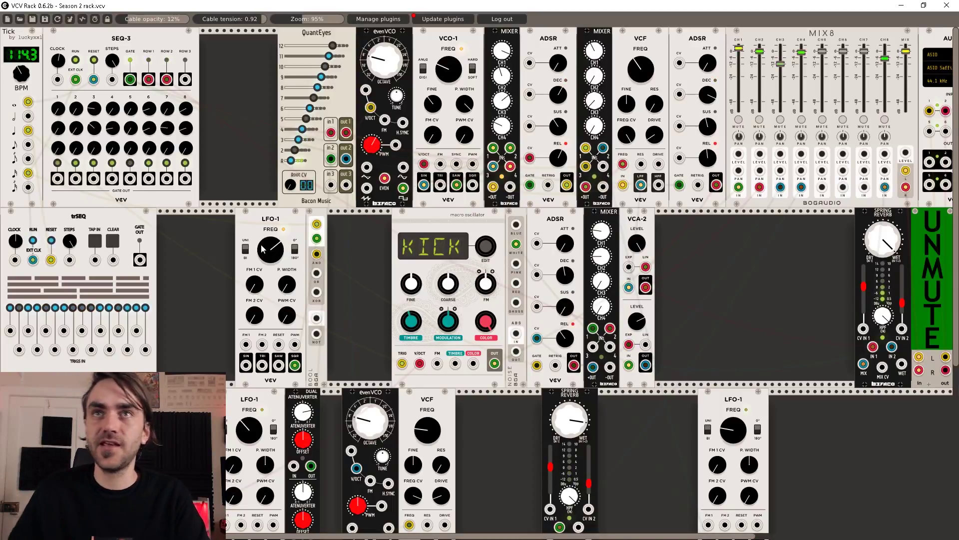
{"action": "left_click_drag", "start_coordinate": [280, 350], "coordinate": [27, 102]}
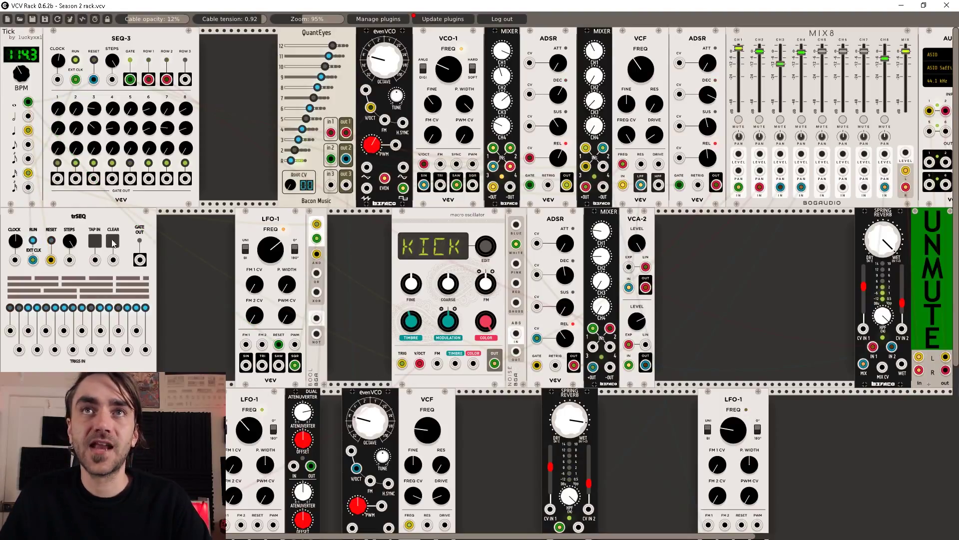
Step: Delete the trSEQ module and move the LFO-1 and BOOL up against the macro oscillator
{"action": "right_click", "coordinate": [67, 214]}
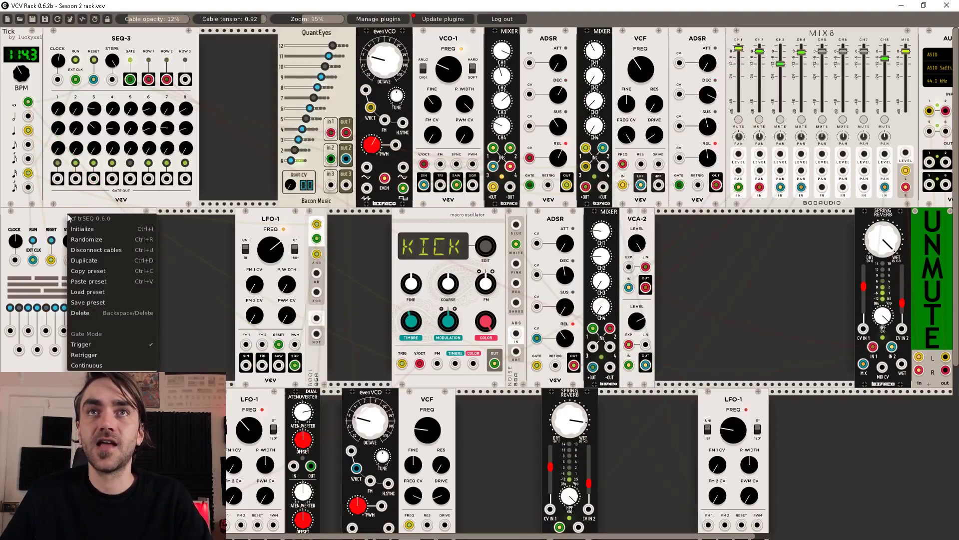
{"action": "left_click", "coordinate": [82, 312]}
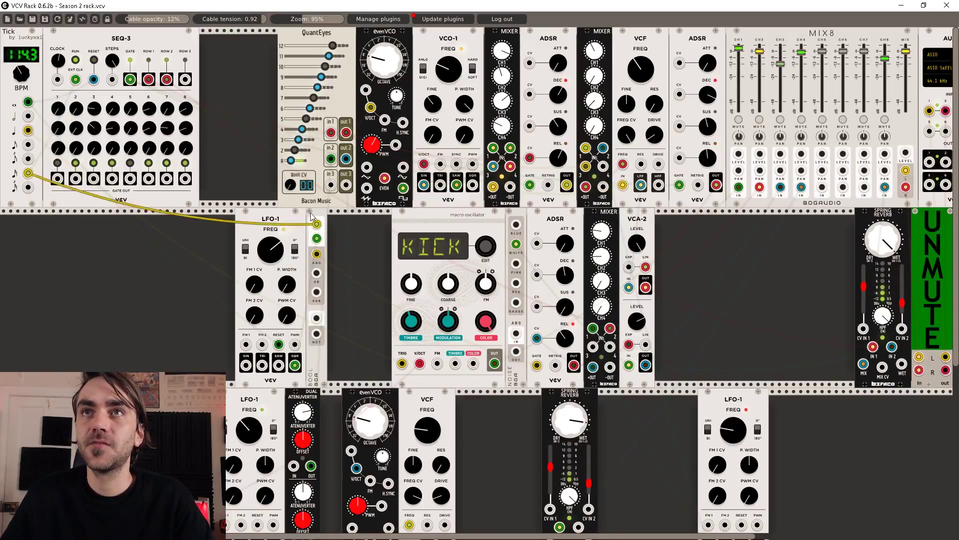
{"action": "left_click_drag", "start_coordinate": [310, 220], "coordinate": [393, 228]}
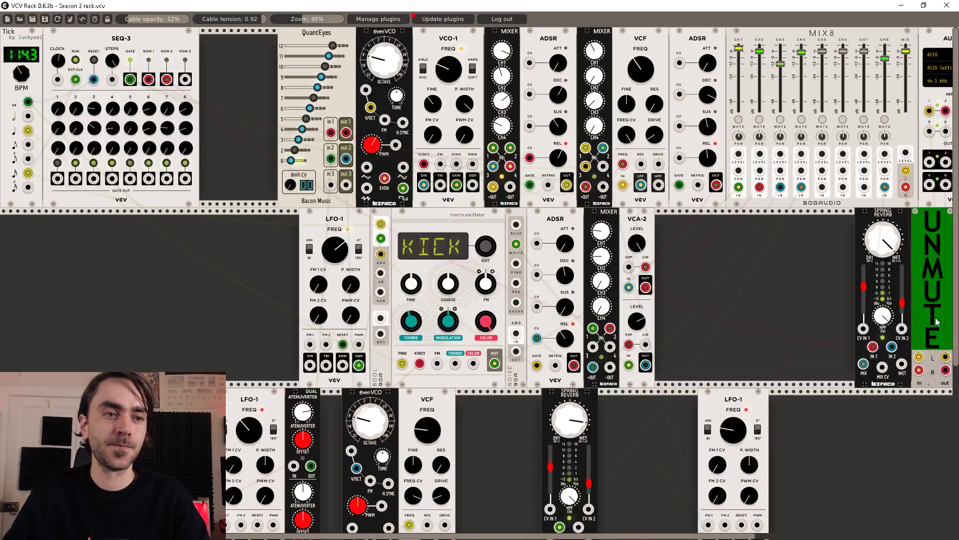
Step: Unmute the master output and sweep the LFO-1 frequency up and down to hear different gate patterns
{"action": "left_click", "coordinate": [933, 264]}
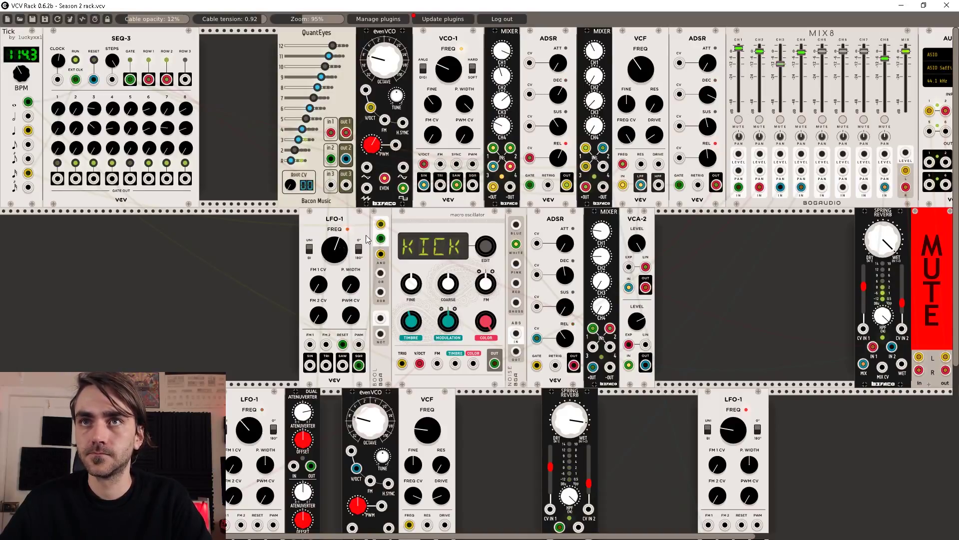
{"action": "left_click_drag", "start_coordinate": [342, 252], "coordinate": [341, 245]}
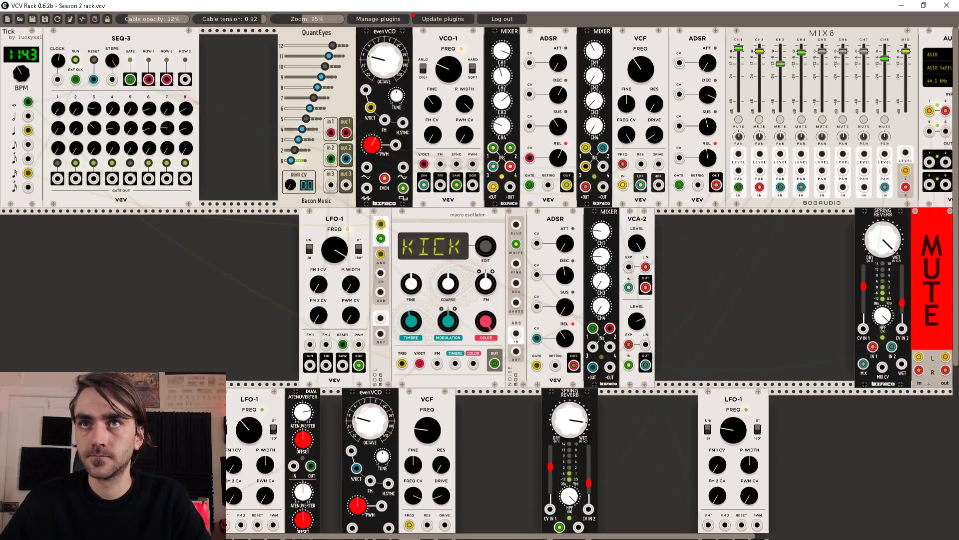
{"action": "left_click_drag", "start_coordinate": [342, 245], "coordinate": [342, 250]}
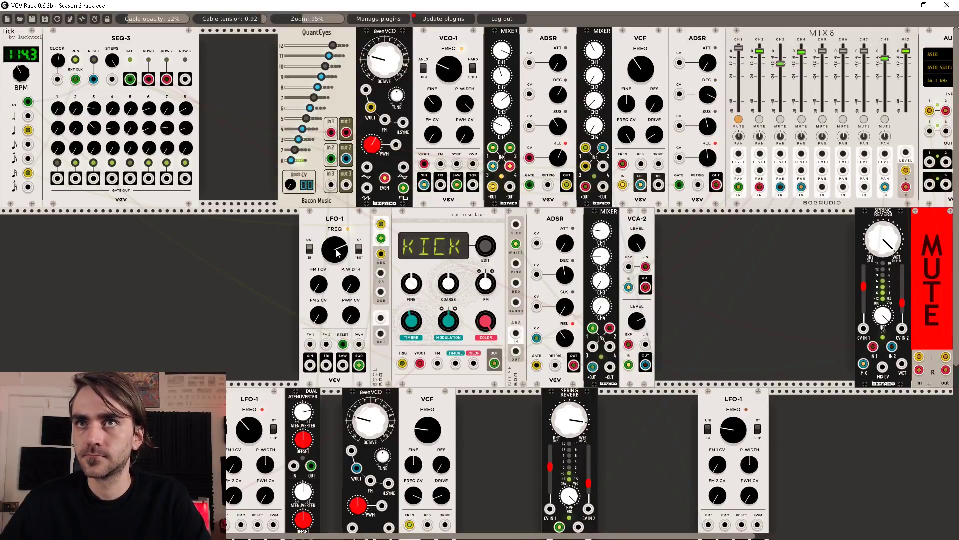
Step: Unmute channel 1 on the MIX8 and fine-tune the LFO-1 to a lower frequency
{"action": "left_click", "coordinate": [738, 119]}
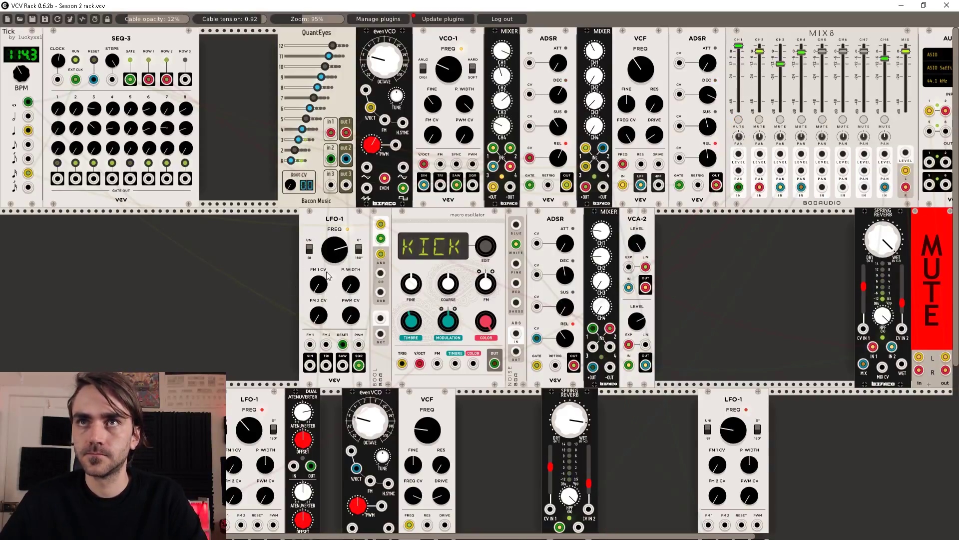
{"action": "left_click_drag", "start_coordinate": [343, 244], "coordinate": [340, 258]}
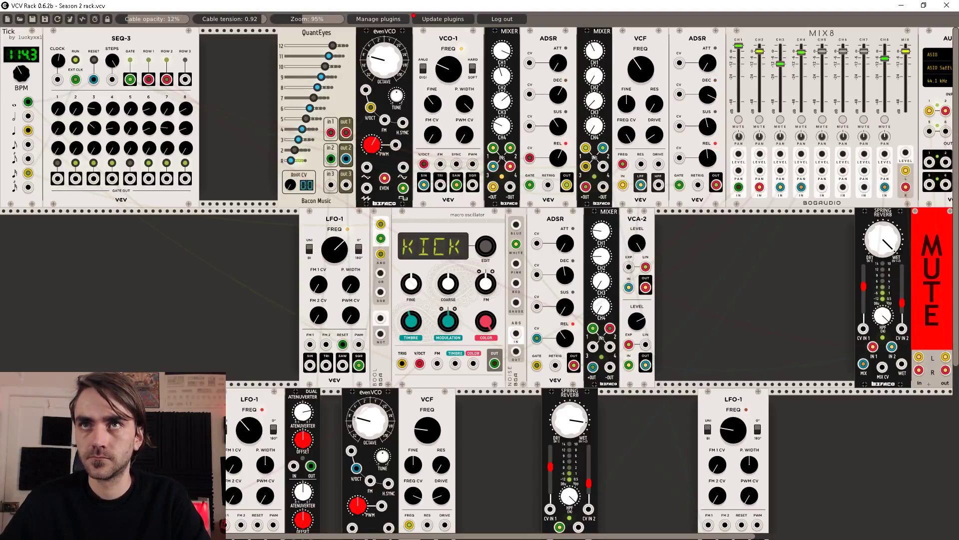
{"action": "left_click_drag", "start_coordinate": [338, 253], "coordinate": [338, 256]}
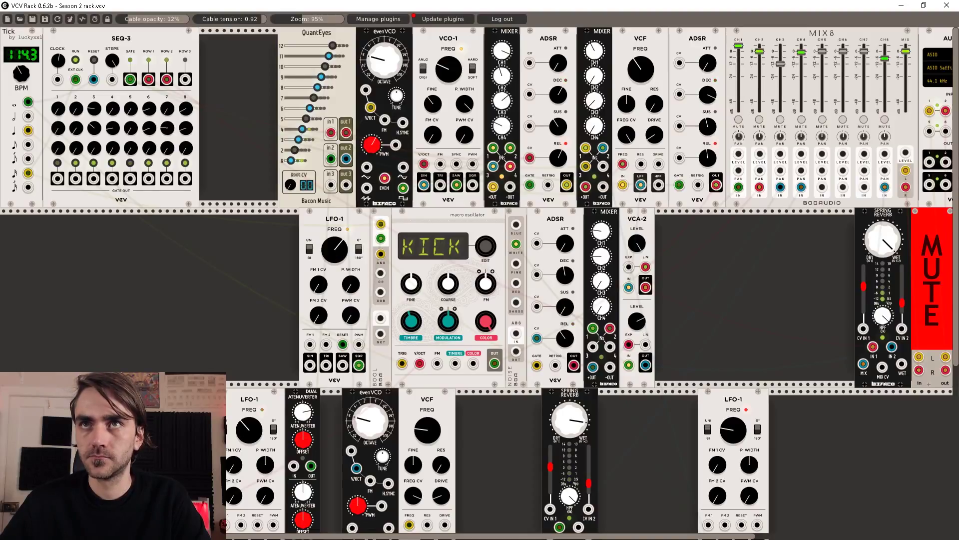
{"action": "left_click_drag", "start_coordinate": [340, 252], "coordinate": [340, 255]}
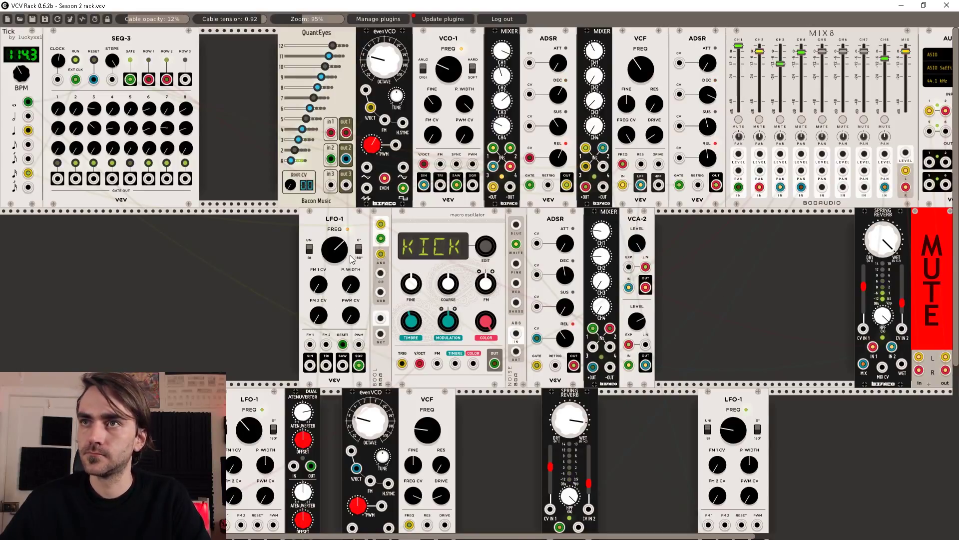
Step: Make room beside the macro oscillator, place the REFTONE module from the third row there, and close the gaps with BOOL and LFO-1
{"action": "scroll", "coordinate": [731, 348], "scroll_direction": "down", "scroll_amount": 2}
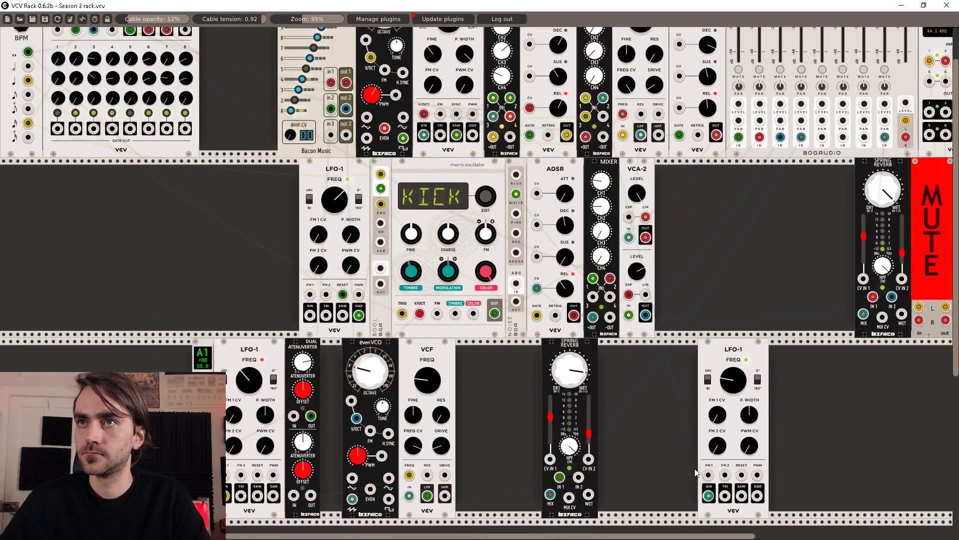
{"action": "scroll", "coordinate": [494, 412], "scroll_direction": "up", "scroll_amount": 2}
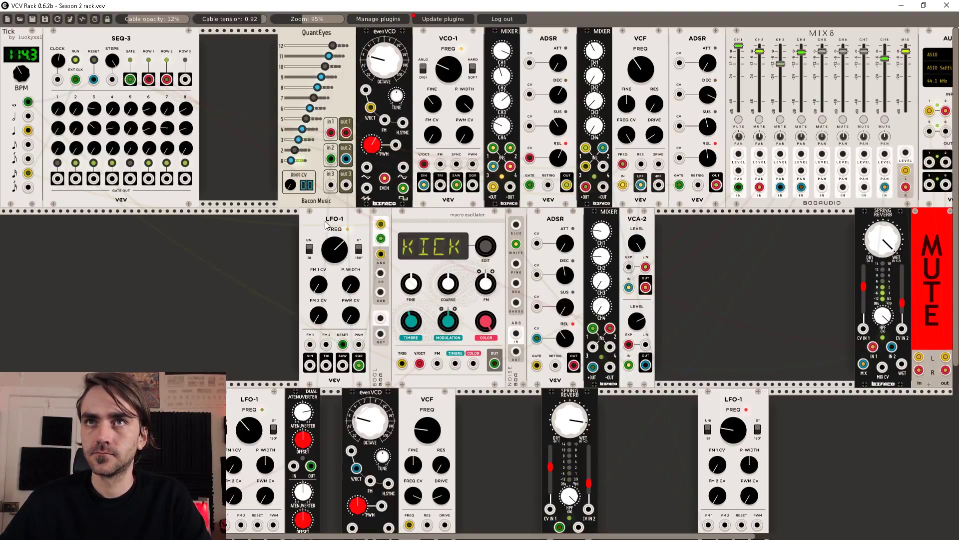
{"action": "left_click_drag", "start_coordinate": [328, 225], "coordinate": [298, 225]}
{"action": "left_click_drag", "start_coordinate": [377, 216], "coordinate": [326, 216]}
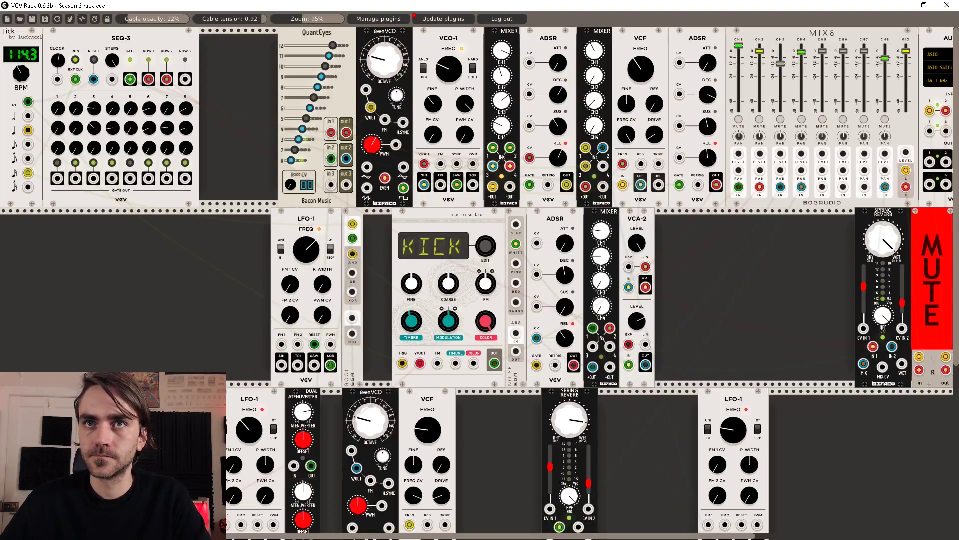
{"action": "left_click", "coordinate": [380, 240]}
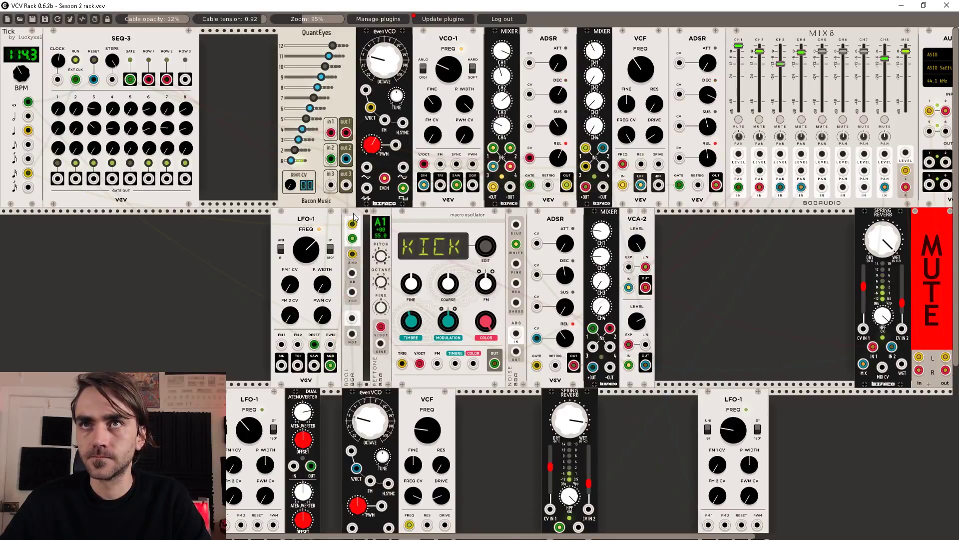
{"action": "left_click_drag", "start_coordinate": [352, 215], "coordinate": [359, 215]}
{"action": "left_click_drag", "start_coordinate": [306, 230], "coordinate": [314, 230]}
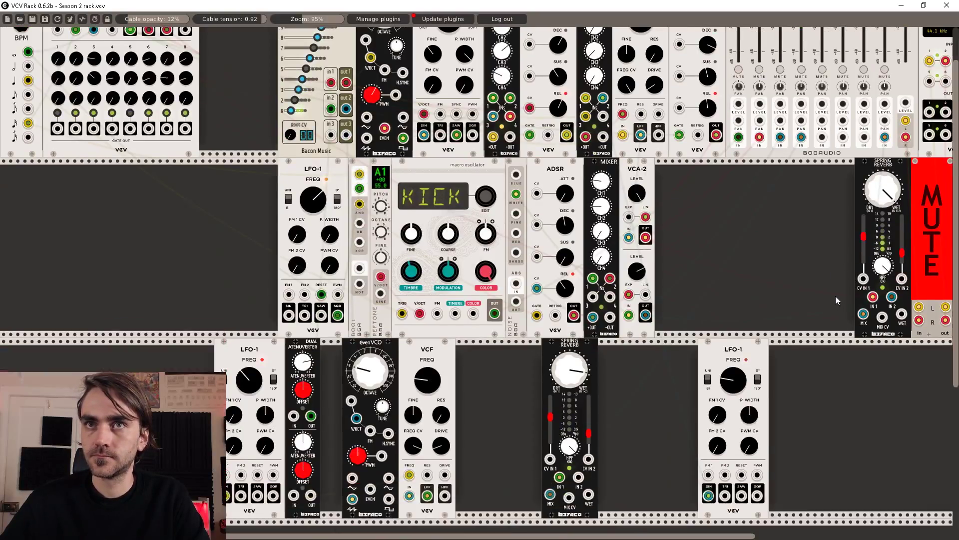
Step: Mute the master output of the patch
{"action": "scroll", "coordinate": [835, 296], "scroll_direction": "down", "scroll_amount": 2}
{"action": "left_click_drag", "start_coordinate": [228, 502], "coordinate": [223, 505]}
{"action": "scroll", "coordinate": [769, 316], "scroll_direction": "up", "scroll_amount": 2}
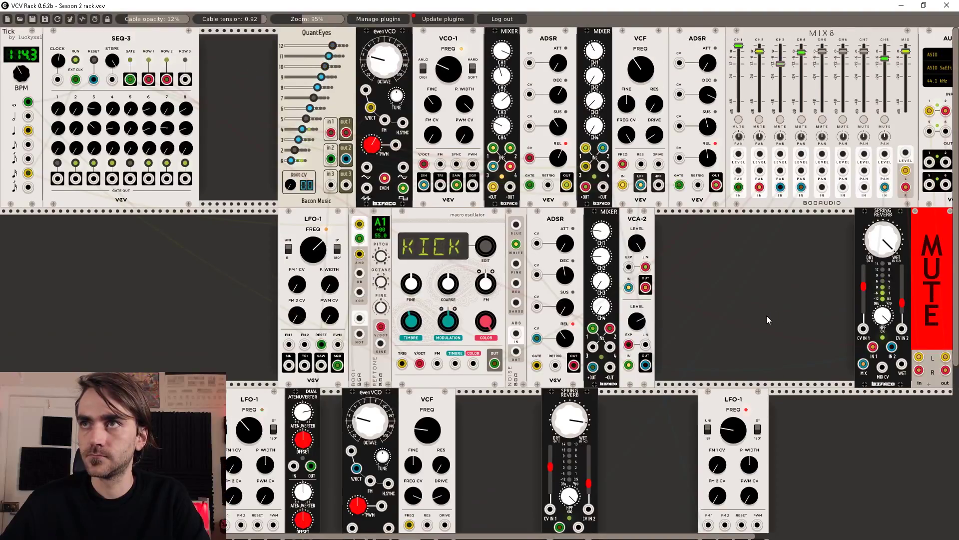
{"action": "left_click", "coordinate": [931, 269]}
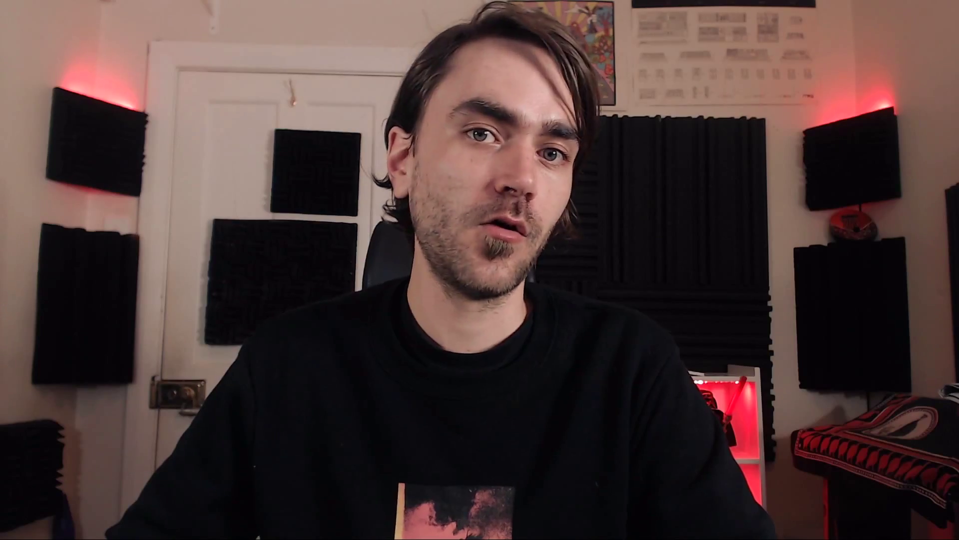